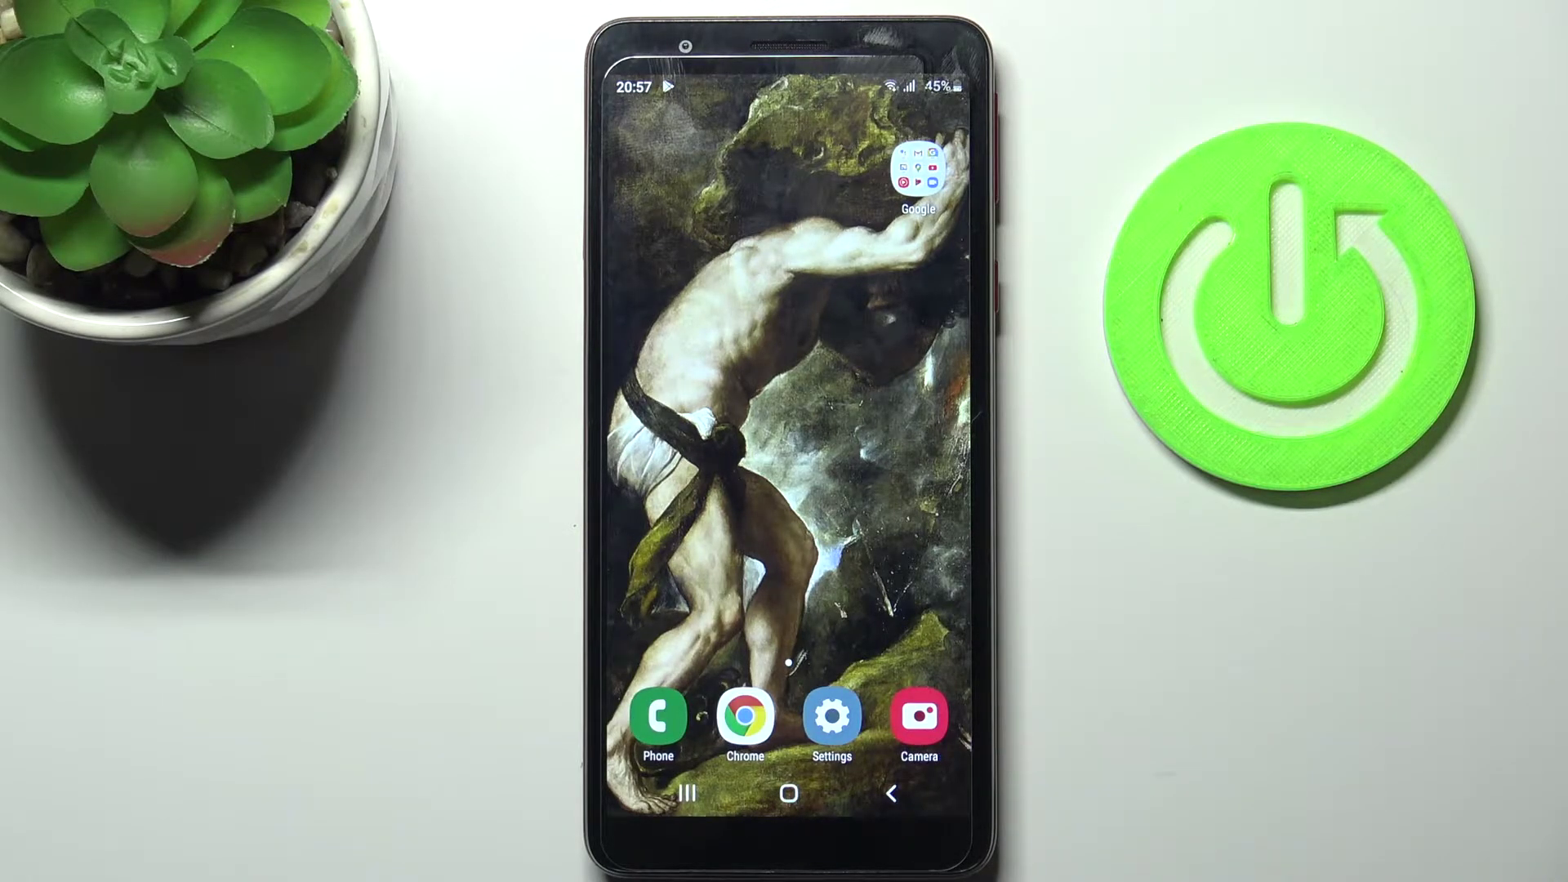
Step: Launch Settings and open the Date and time page under System
{"action": "left_click", "coordinate": [832, 716]}
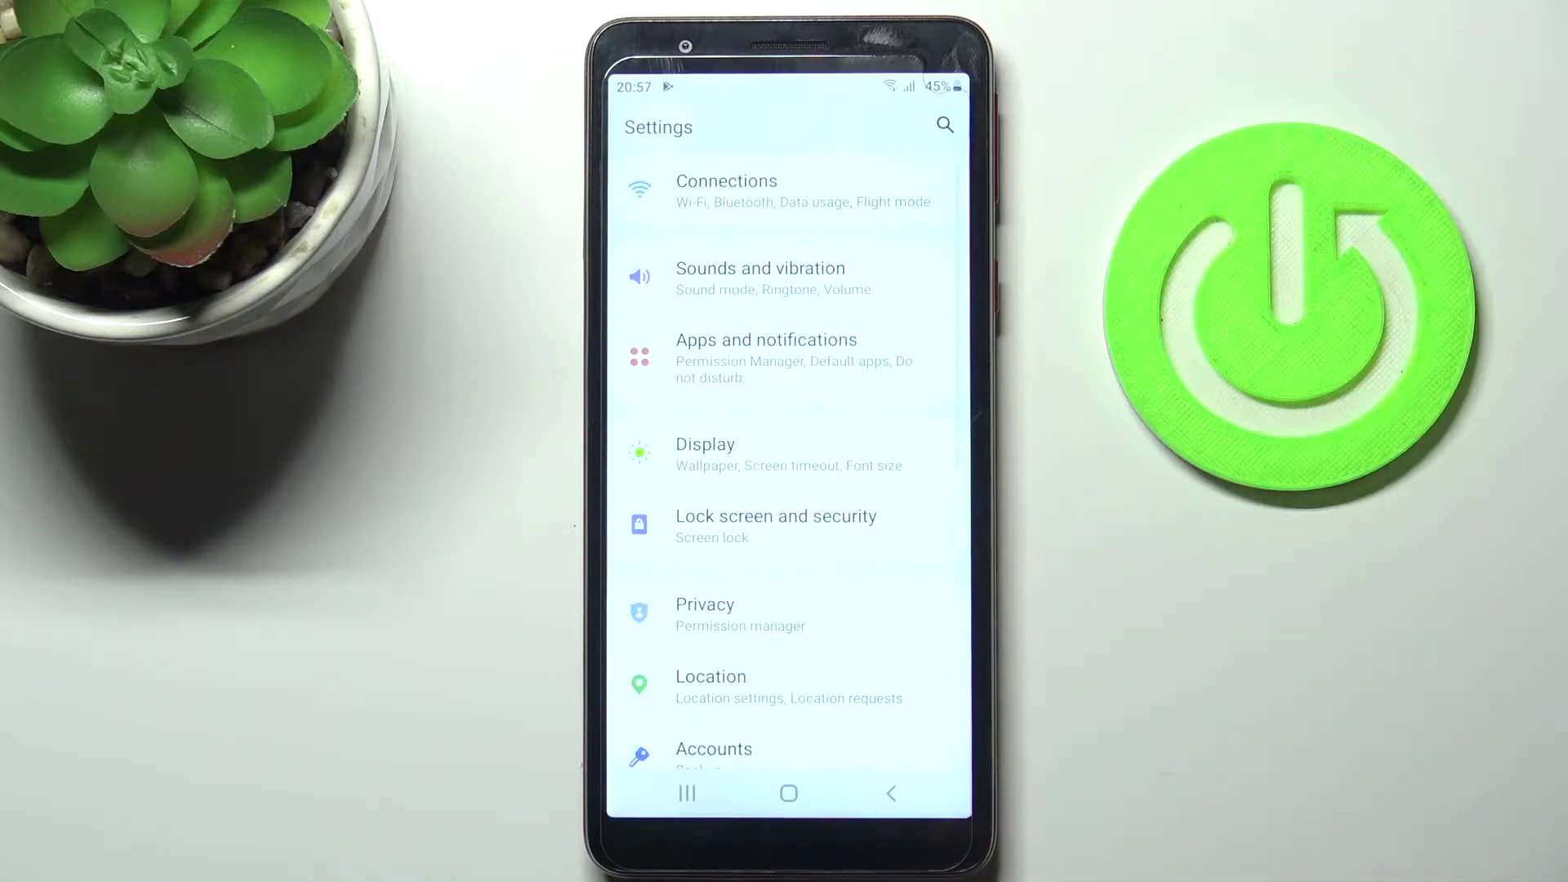
{"action": "scroll", "coordinate": [805, 718], "scroll_direction": "down", "scroll_amount": 5}
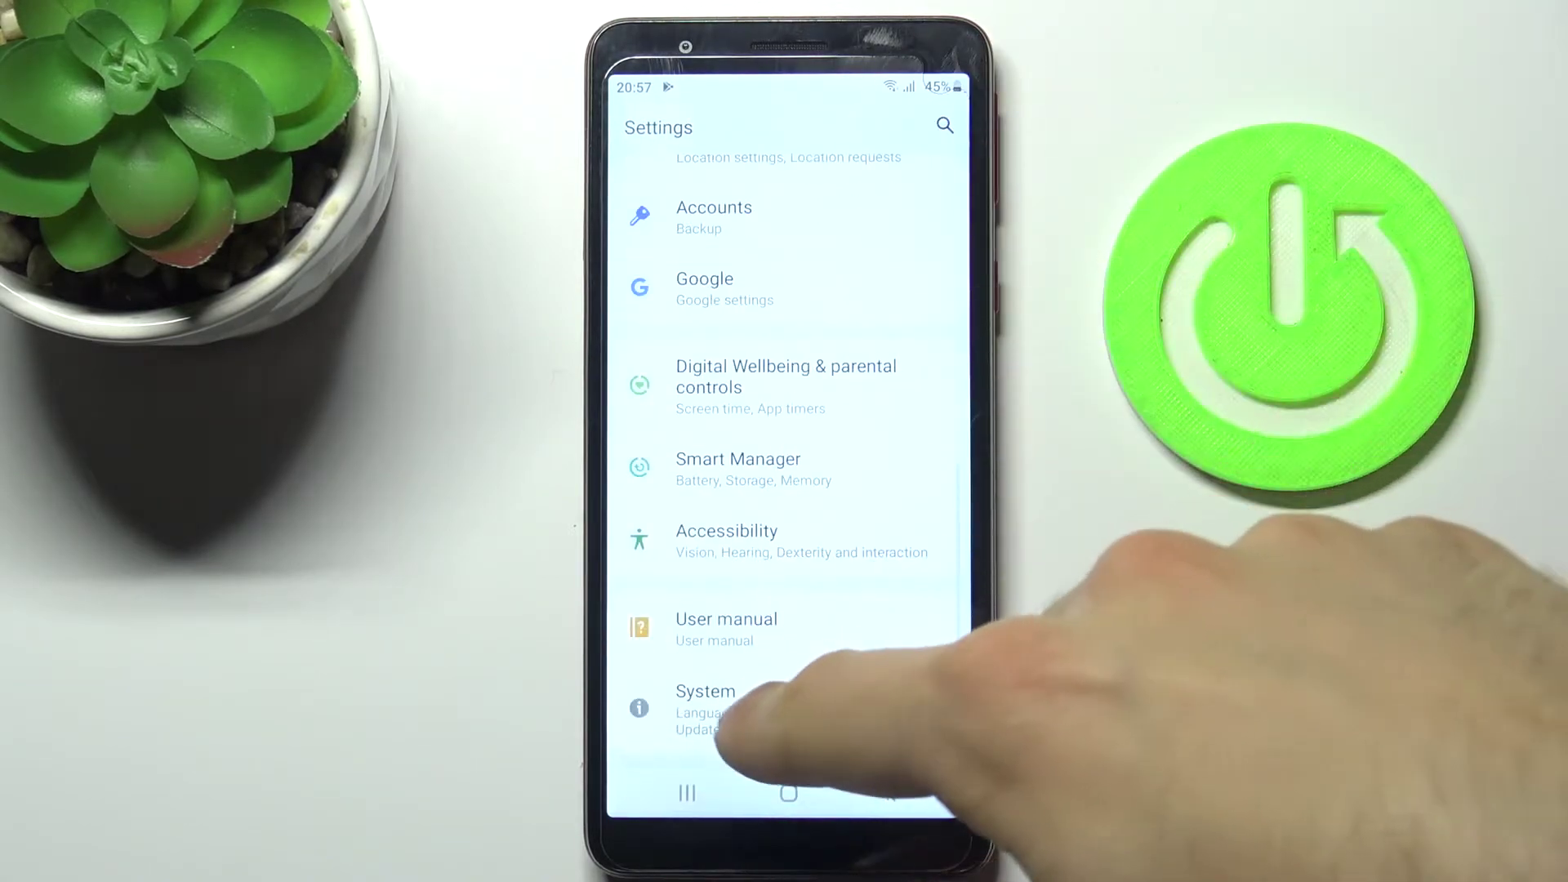
{"action": "left_click", "coordinate": [944, 709]}
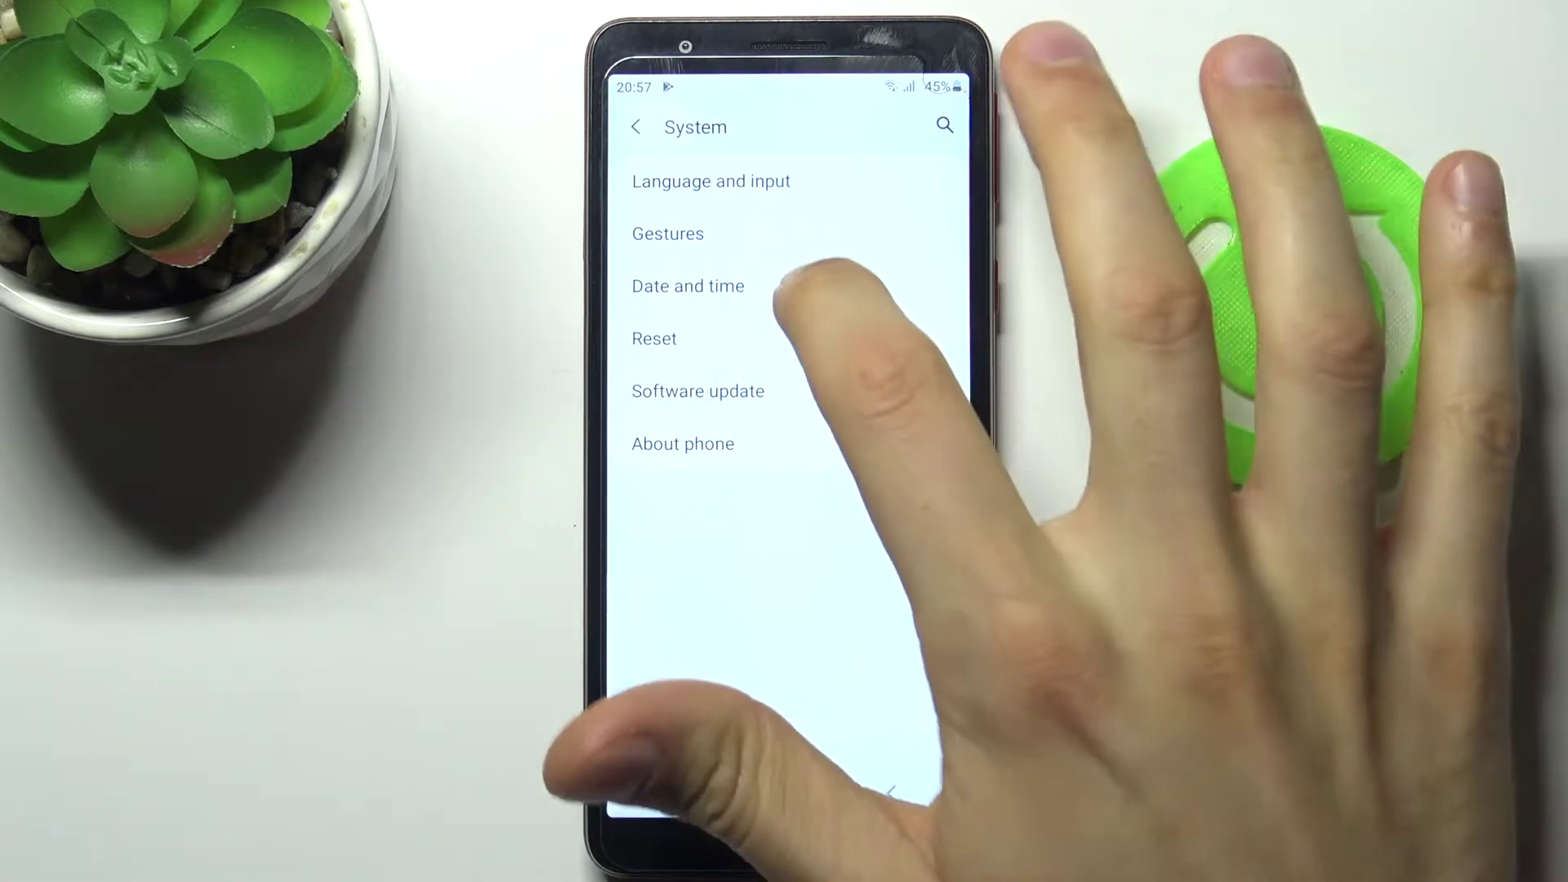
{"action": "left_click", "coordinate": [735, 286]}
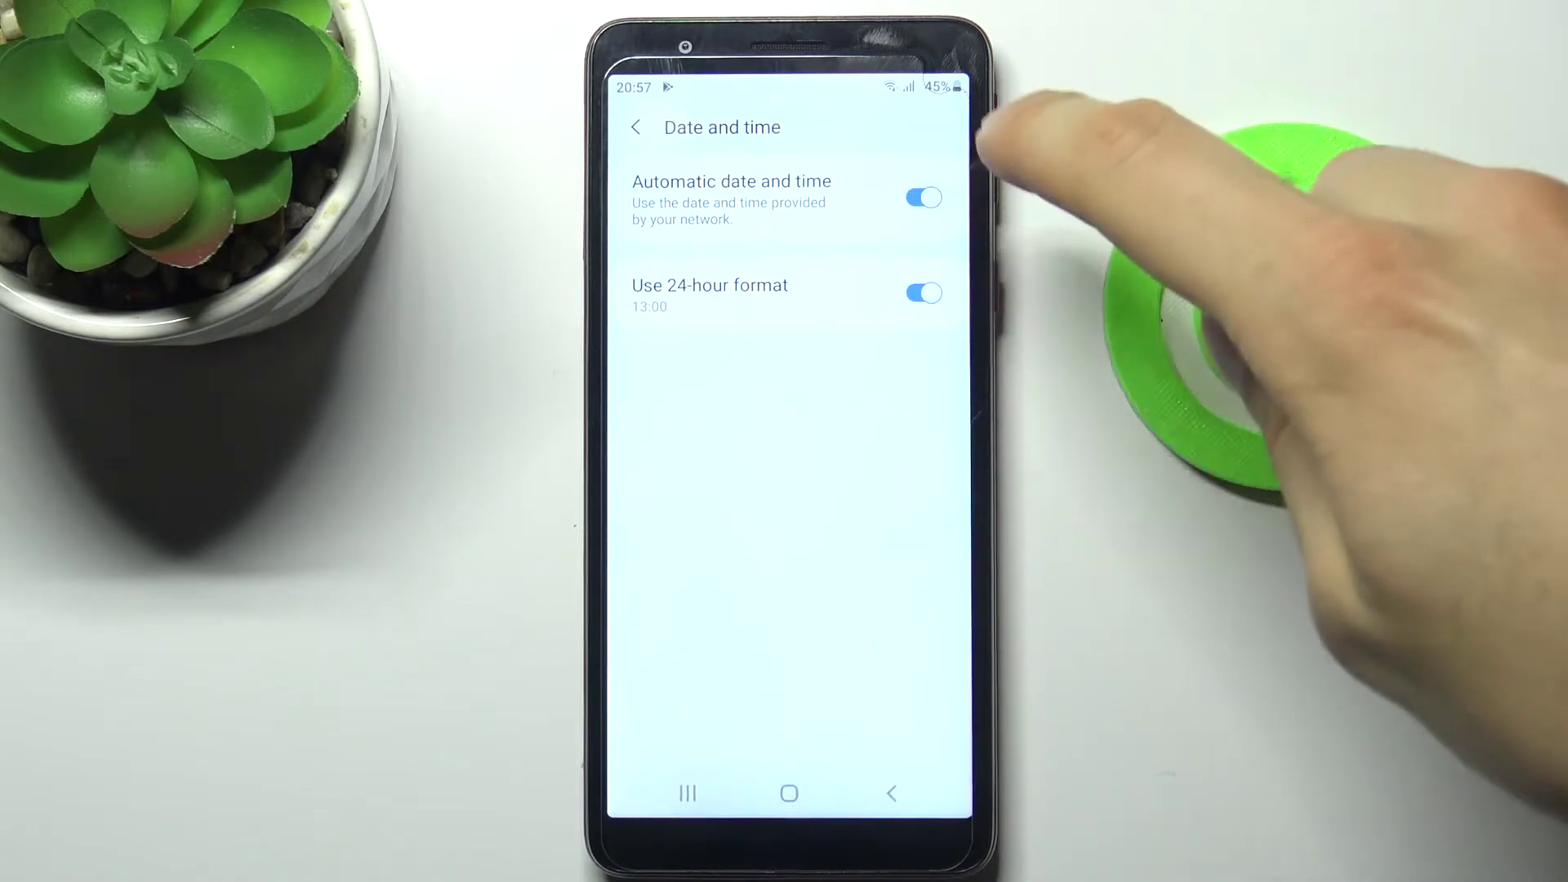
Step: Switch off automatic date and time and review the time zone options
{"action": "left_click", "coordinate": [924, 197]}
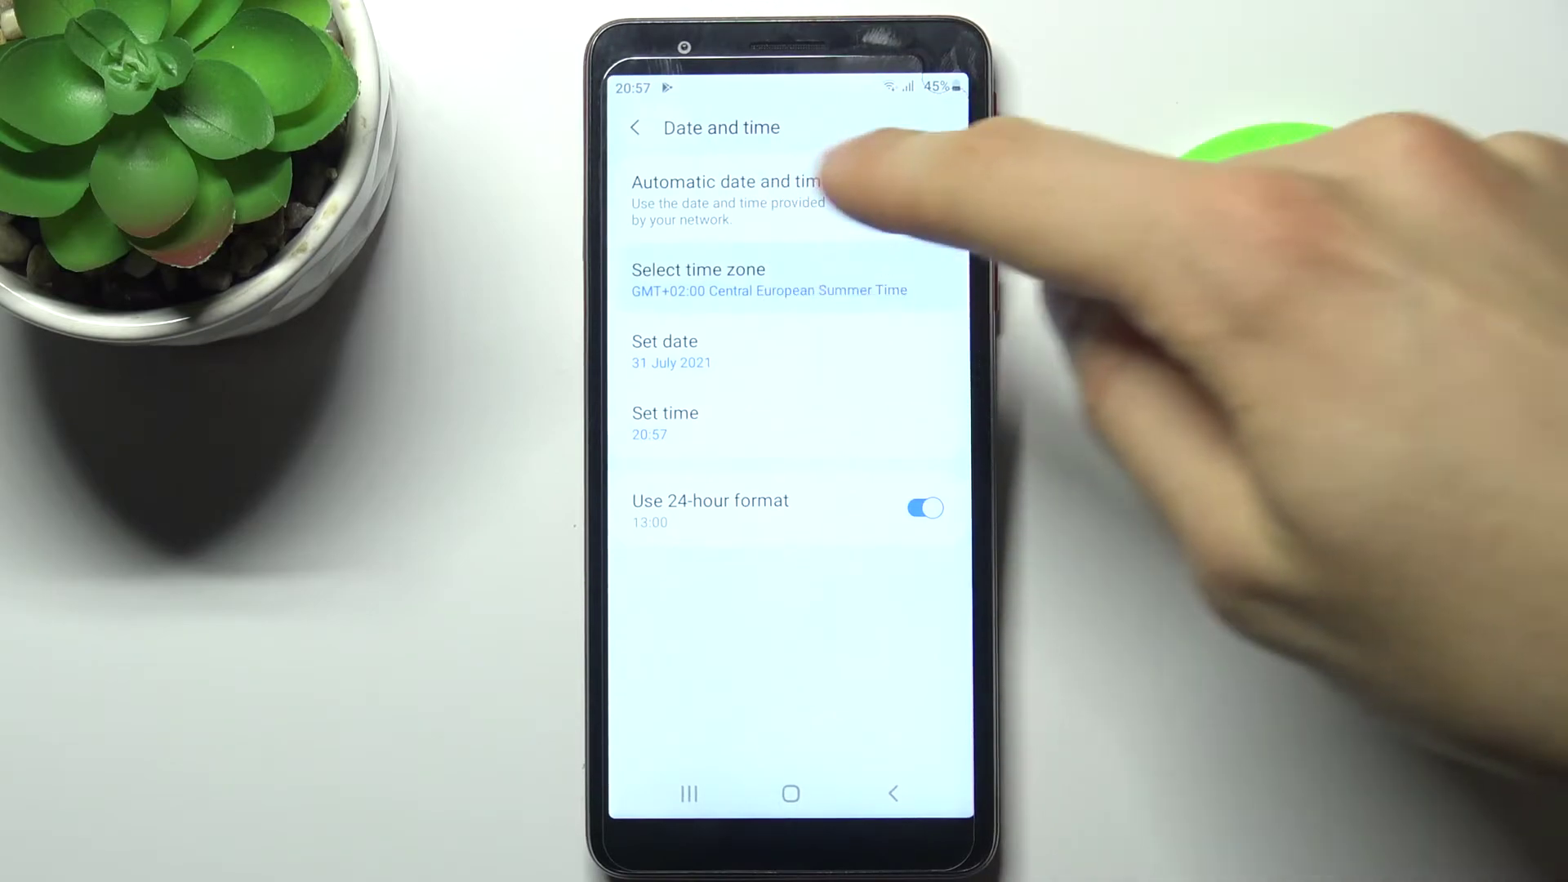
{"action": "left_click", "coordinate": [784, 281]}
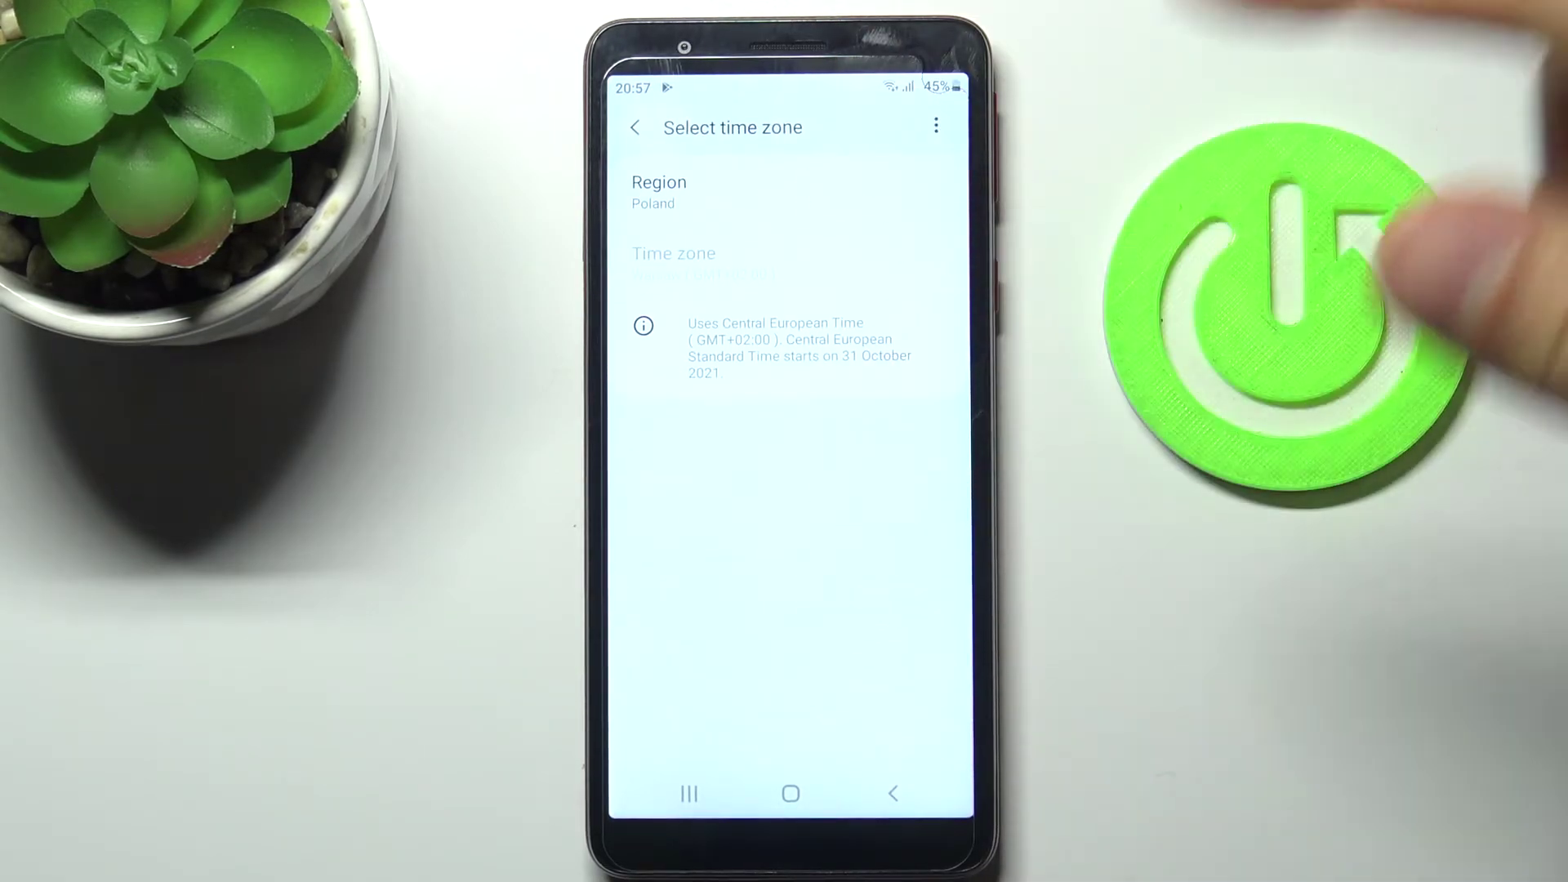
{"action": "left_click", "coordinate": [892, 793]}
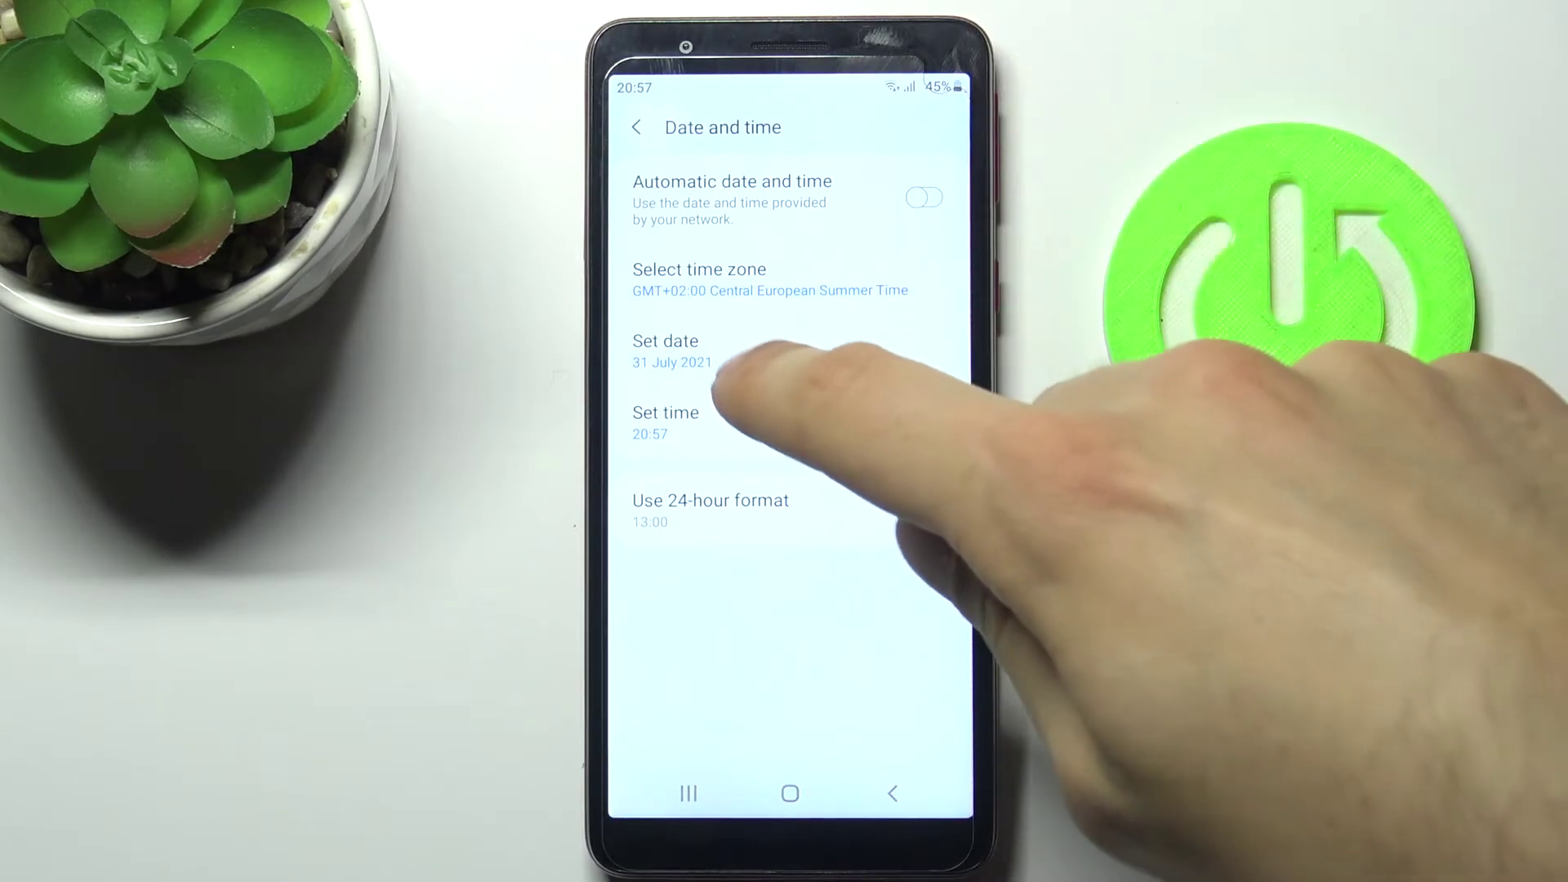
Step: View the date picker (31 July 2021) and time picker (20:57), closing each
{"action": "left_click", "coordinate": [723, 357]}
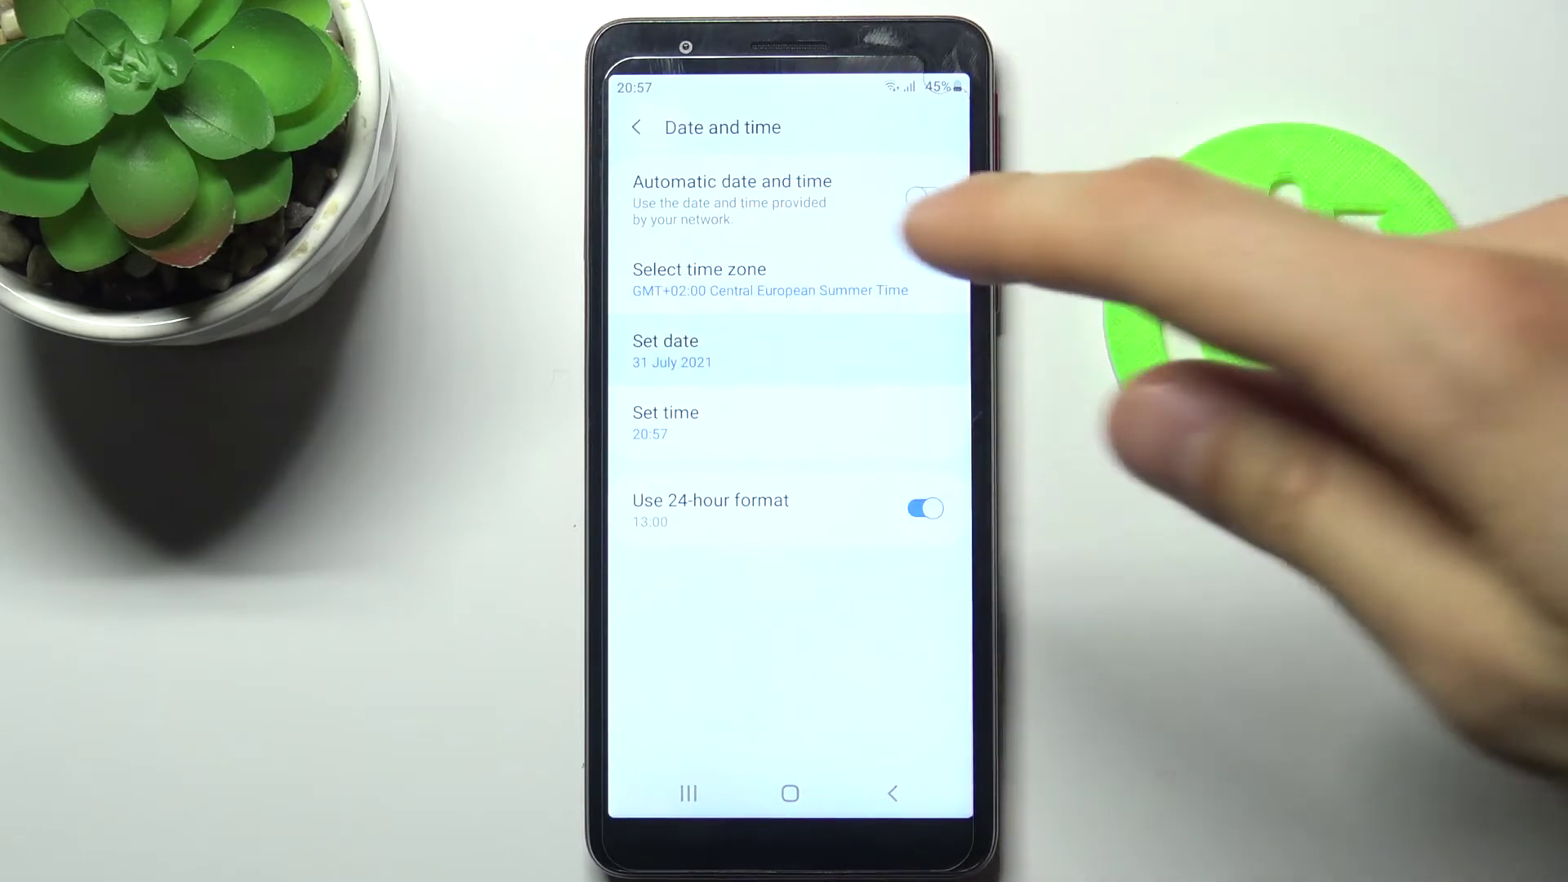
{"action": "left_click", "coordinate": [872, 715]}
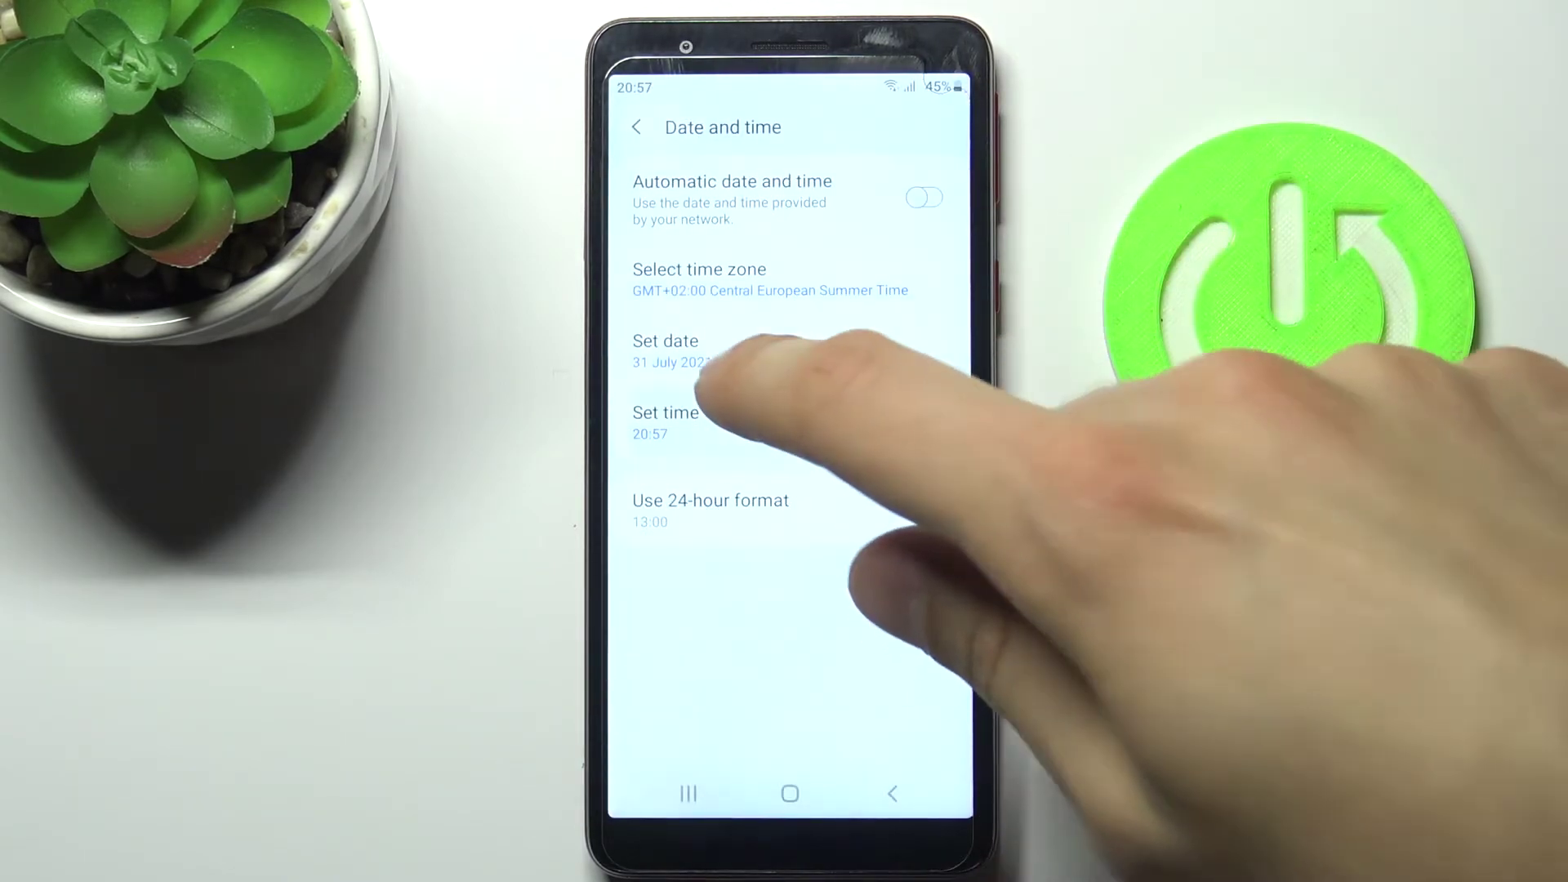
{"action": "left_click", "coordinate": [711, 423]}
{"action": "left_click", "coordinate": [871, 714]}
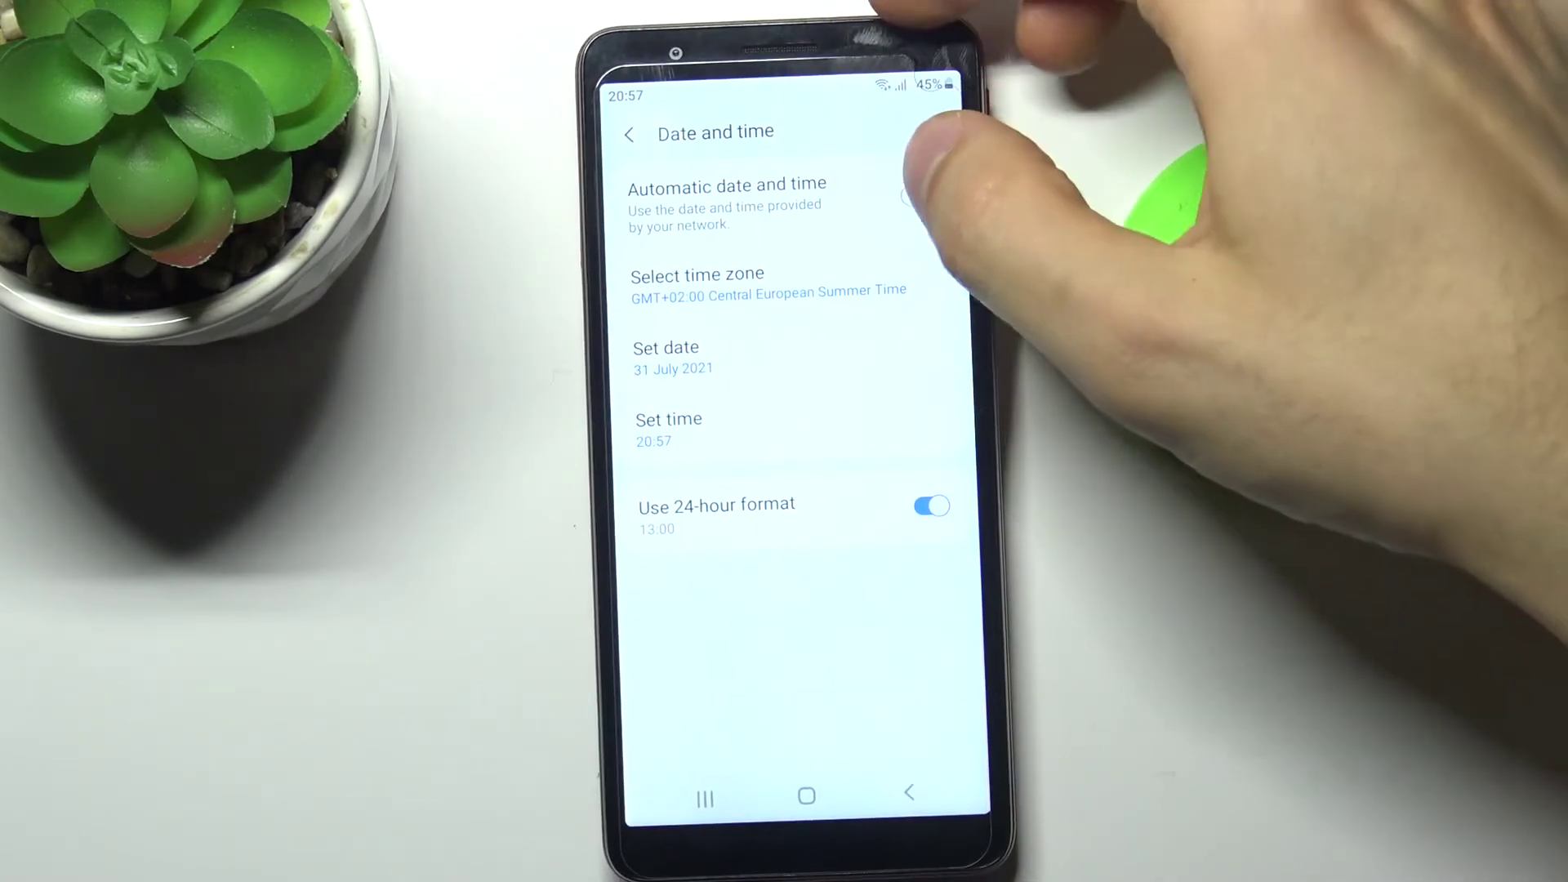
Step: Turn automatic date and time back on and switch off the 24-hour format
{"action": "left_click", "coordinate": [914, 196]}
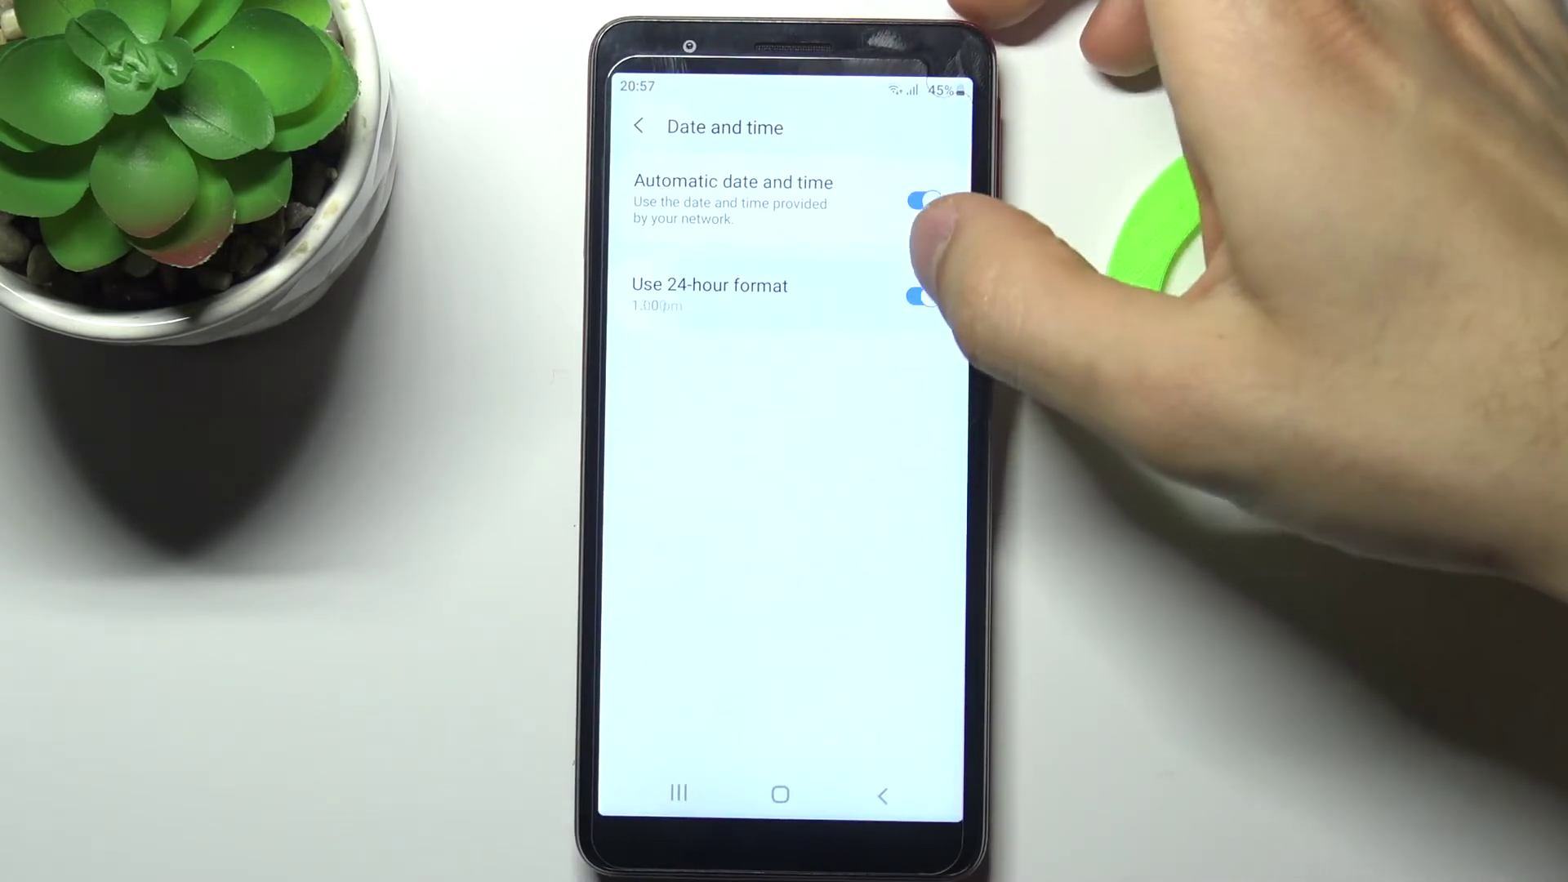
{"action": "left_click", "coordinate": [922, 292]}
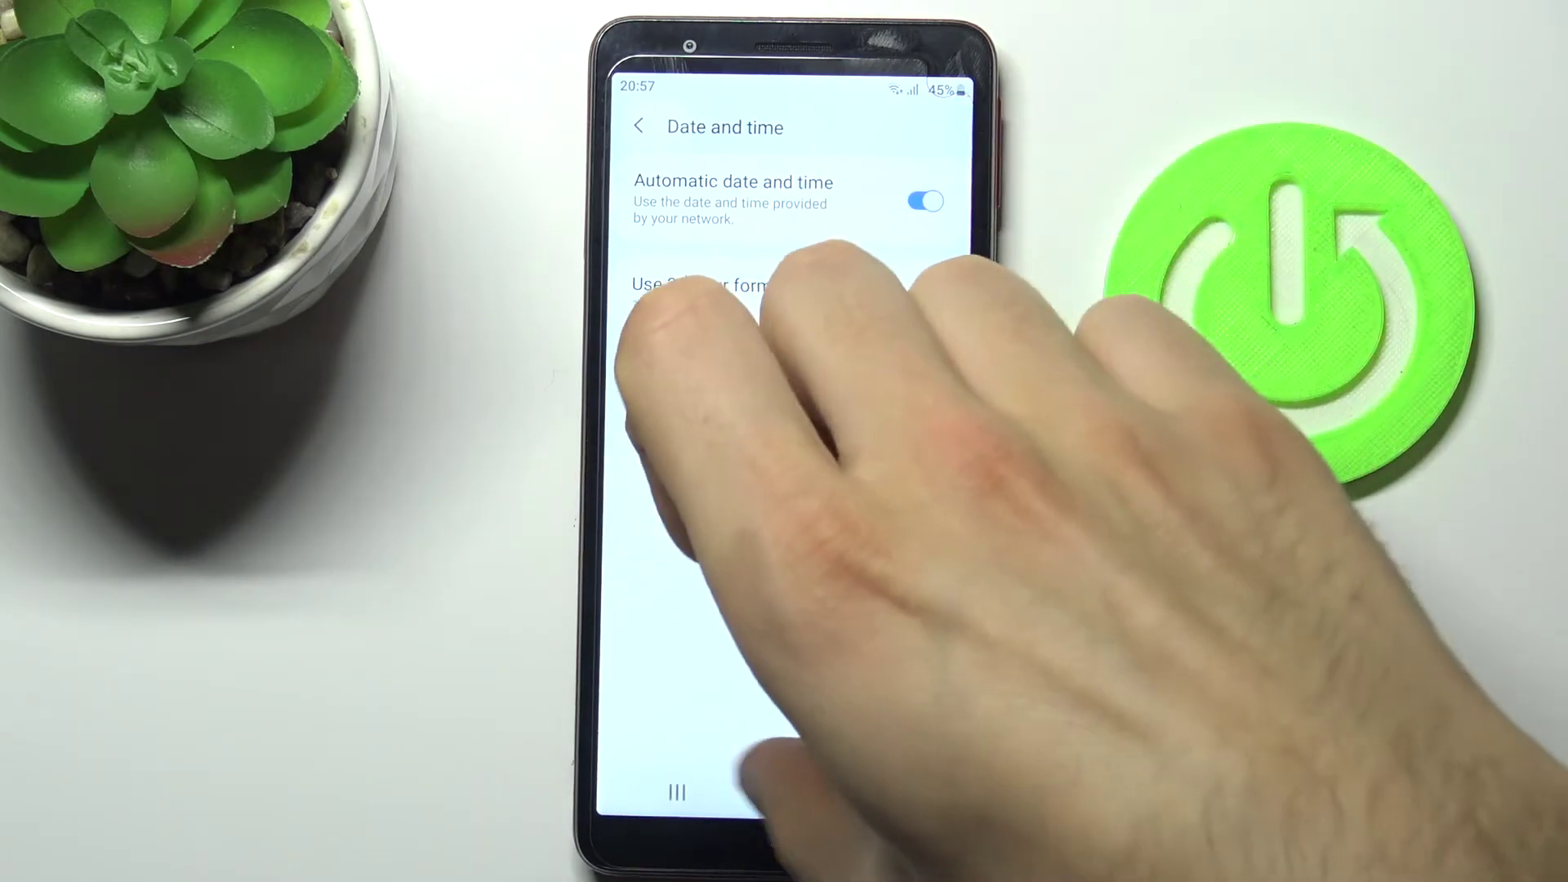
{"action": "left_click", "coordinate": [791, 794]}
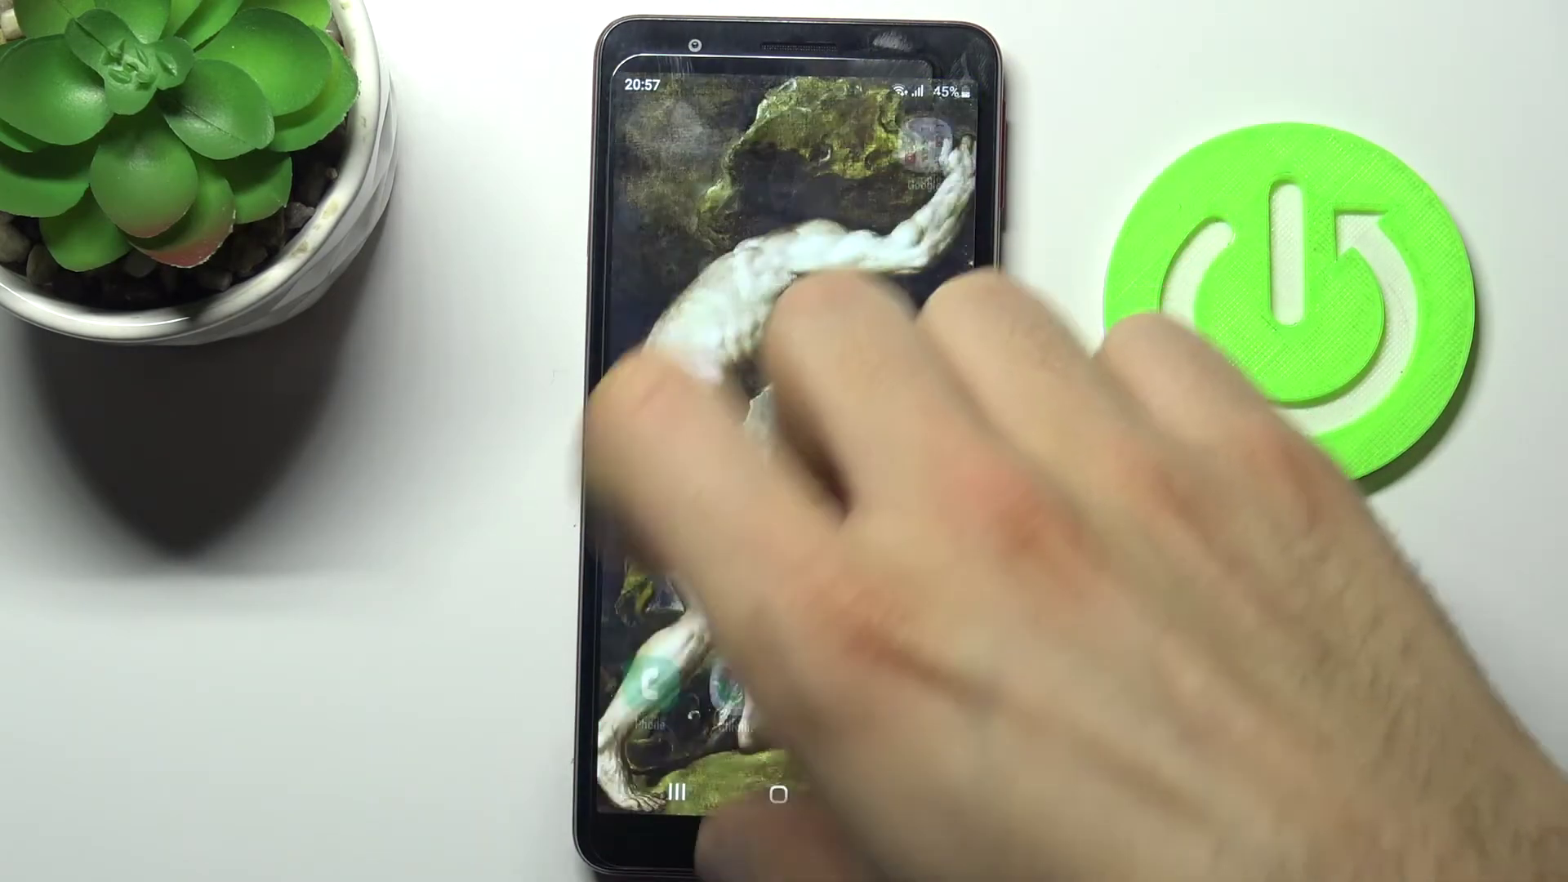